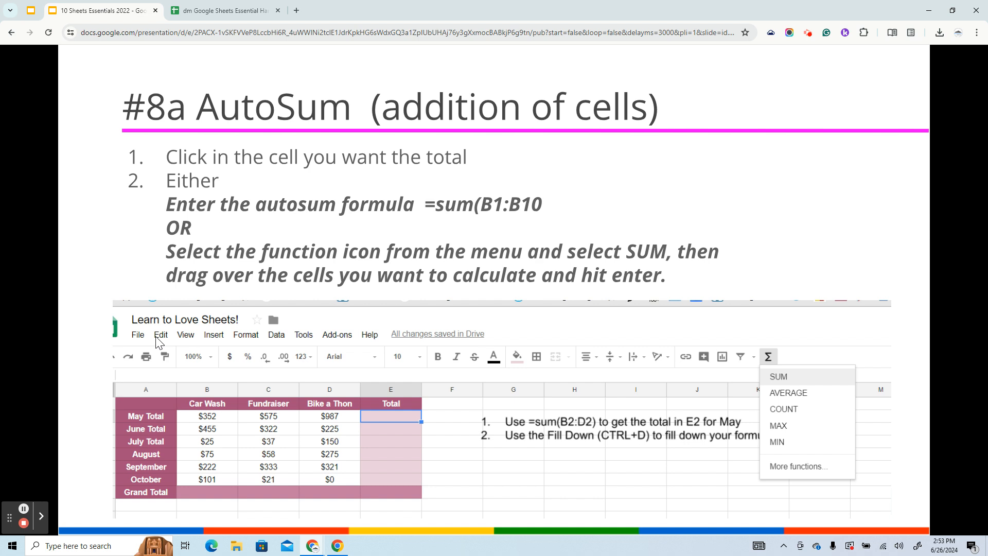
Step: Switch to the Google Sheets hands-on workbook, open at its AutoSum sheet, and enlarge the page for readability
{"action": "left_click", "coordinate": [227, 11]}
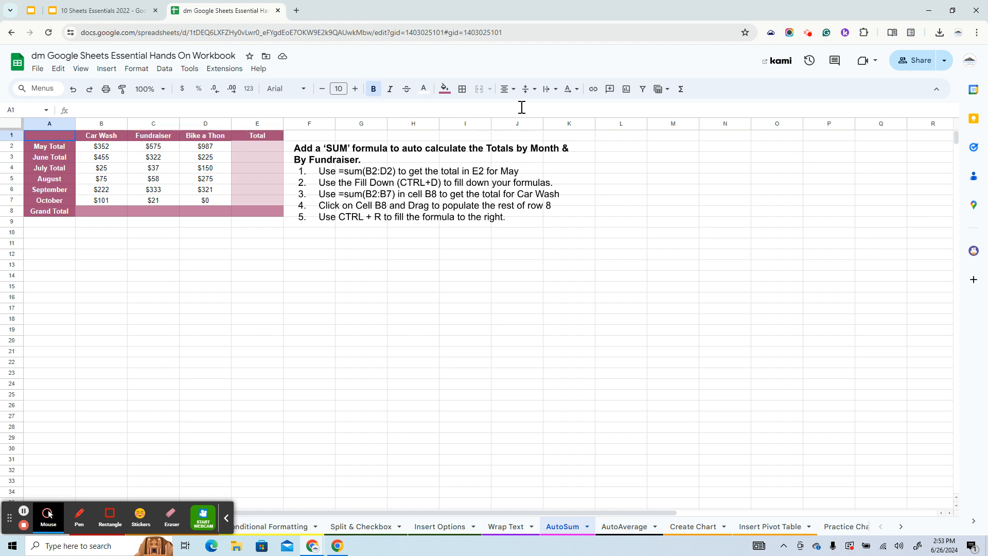
{"action": "key", "text": "ctrl+plus"}
{"action": "key", "text": "ctrl+plus"}
{"action": "key", "text": "ctrl+plus"}
{"action": "key", "text": "ctrl+plus"}
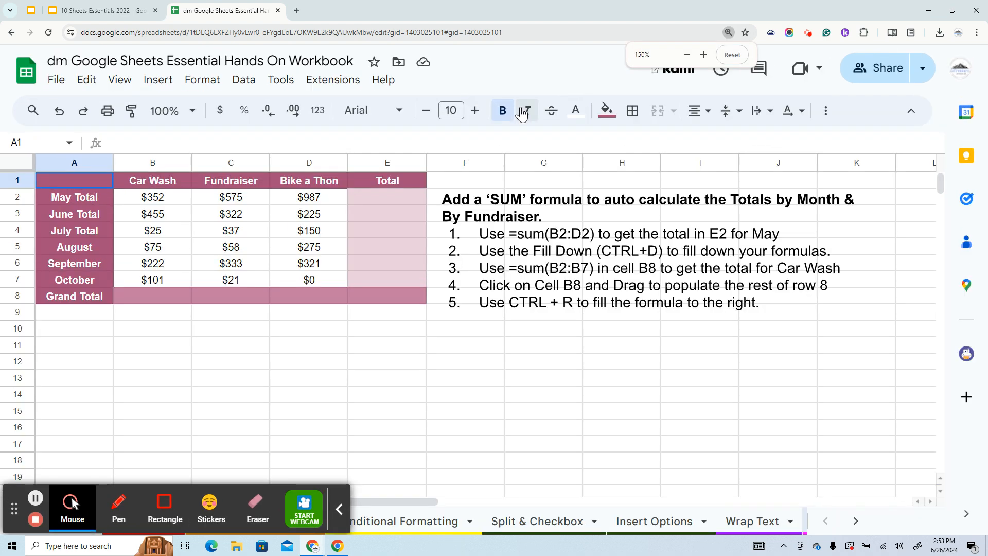
{"action": "key", "text": "ctrl+plus"}
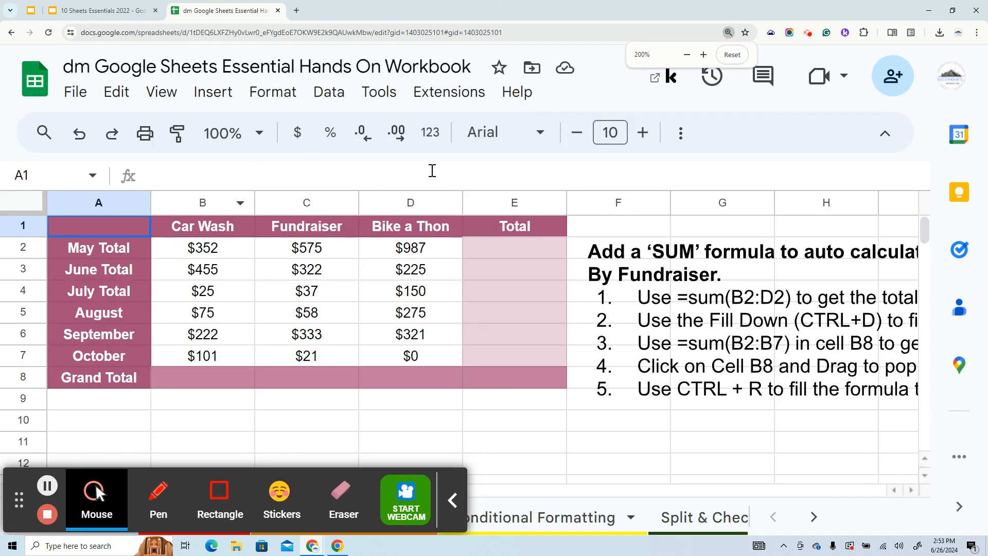
{"action": "key", "text": "ctrl+minus"}
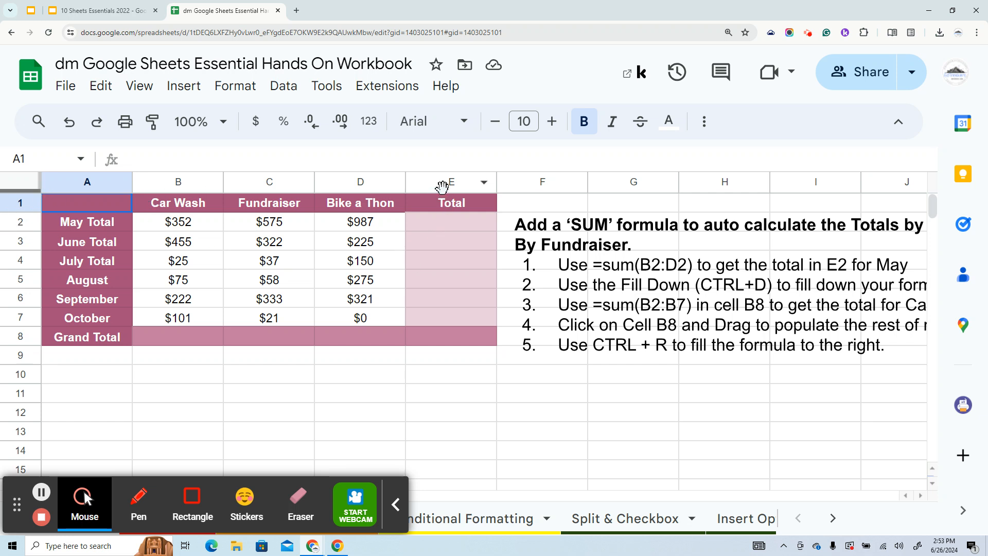
Step: Total the May row in E2 with =SUM(B2:D2) and fill the formula down through E8
{"action": "left_click", "coordinate": [434, 221]}
{"action": "type", "text": "="}
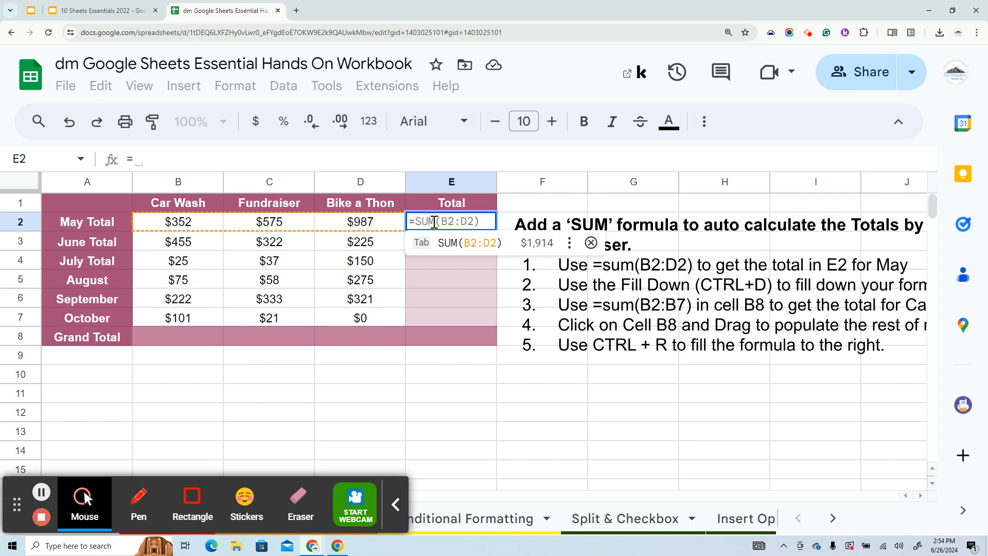
{"action": "key", "text": "Tab"}
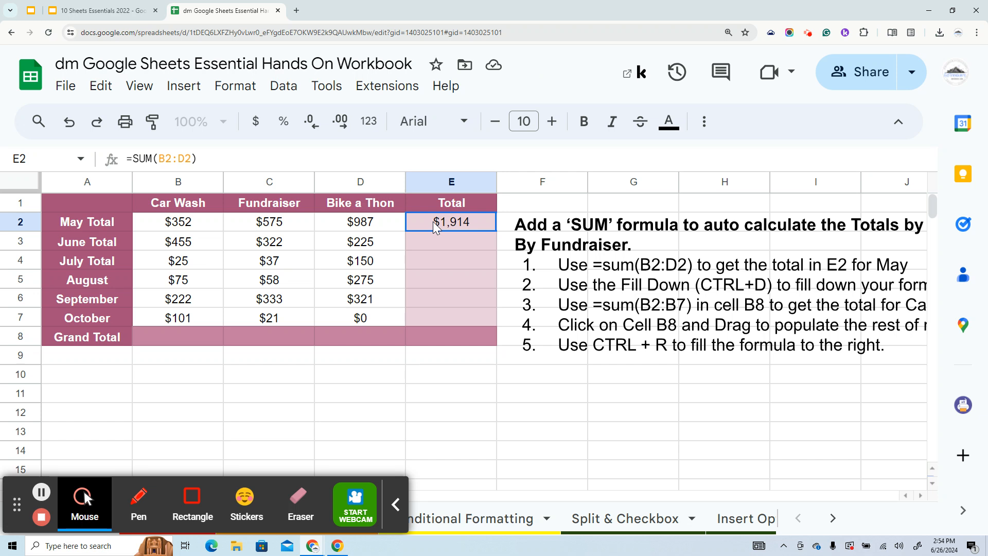
{"action": "left_click", "coordinate": [486, 227]}
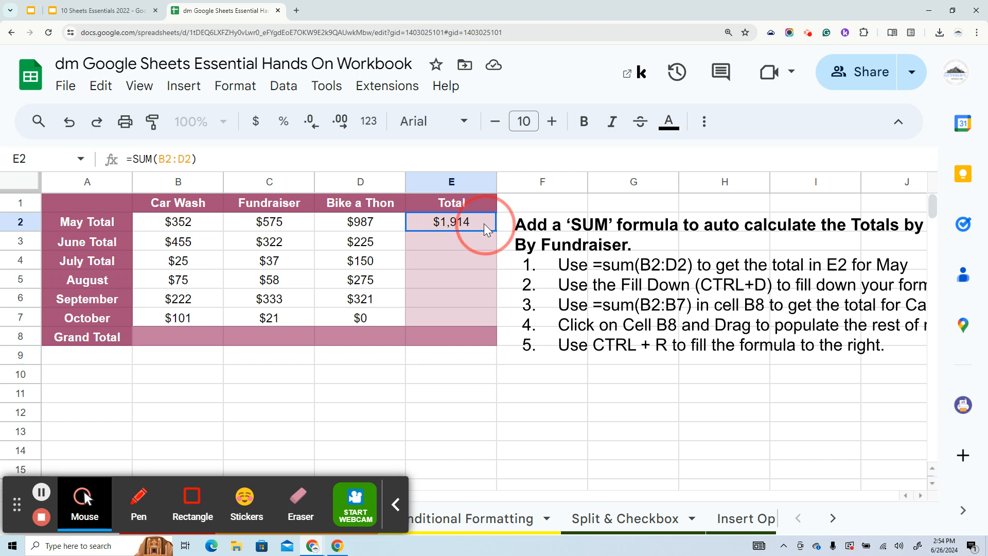
{"action": "left_click_drag", "start_coordinate": [497, 231], "coordinate": [492, 342]}
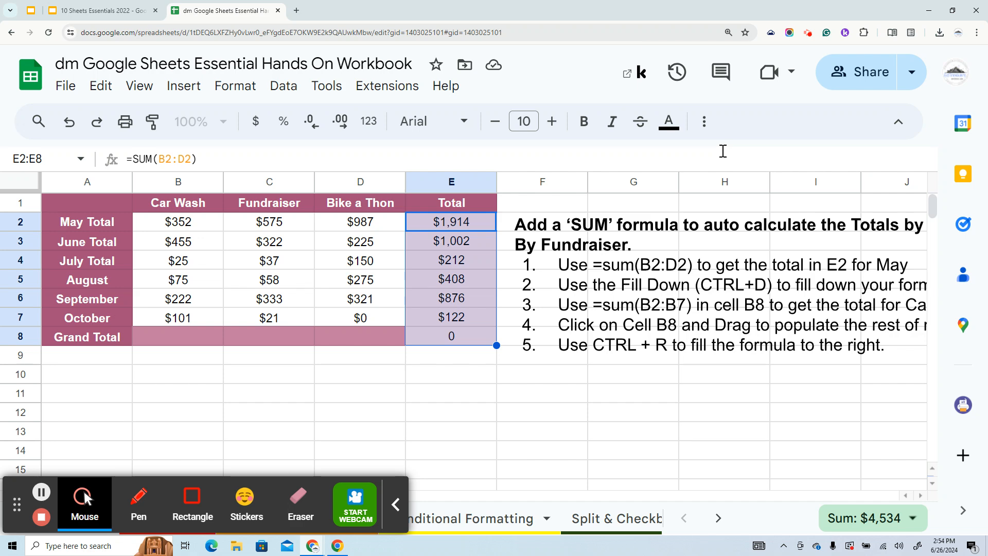
Step: Insert the SUM function in B8 over the range B2:B7 to total the Car Wash column
{"action": "key", "text": "ctrl+minus"}
{"action": "key", "text": "ctrl+minus"}
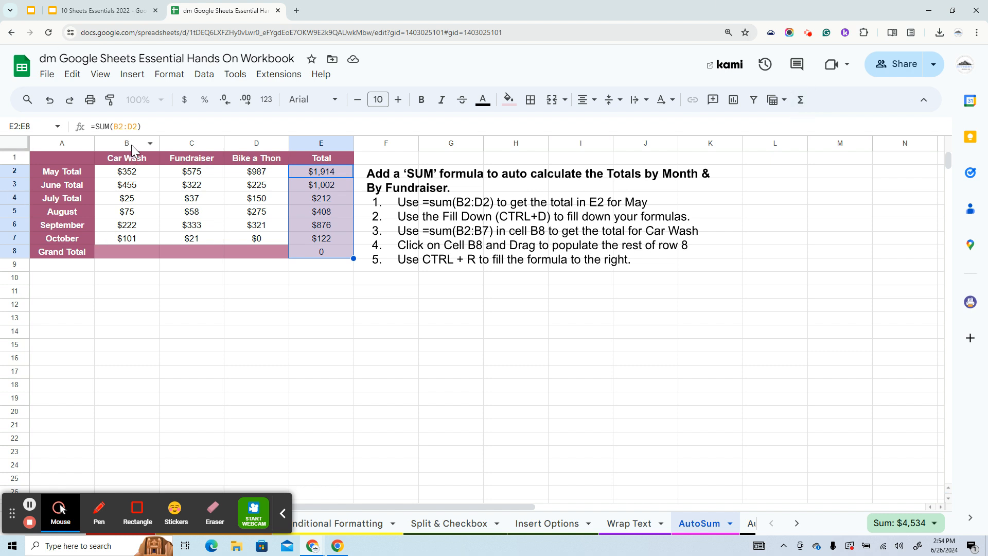
{"action": "left_click", "coordinate": [141, 250]}
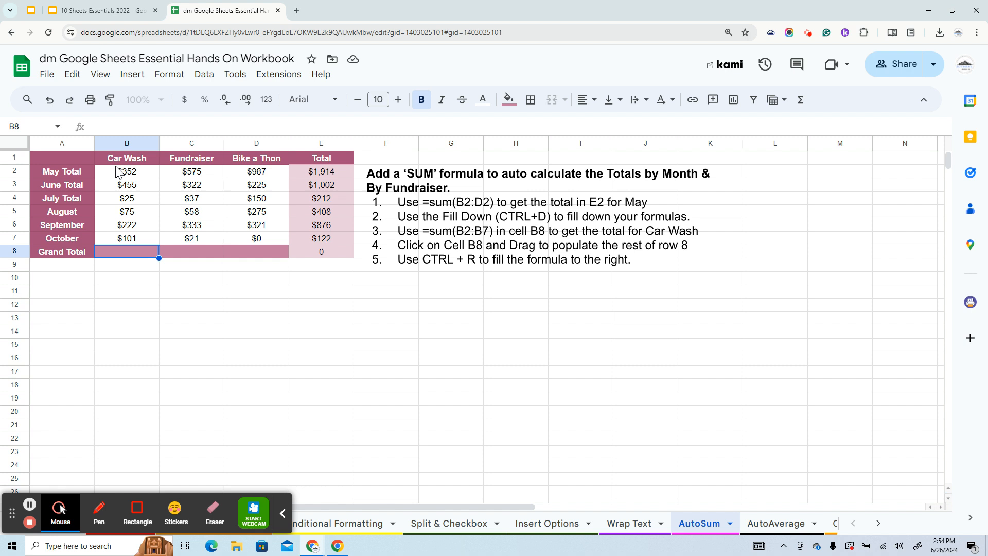
{"action": "left_click", "coordinate": [800, 101]}
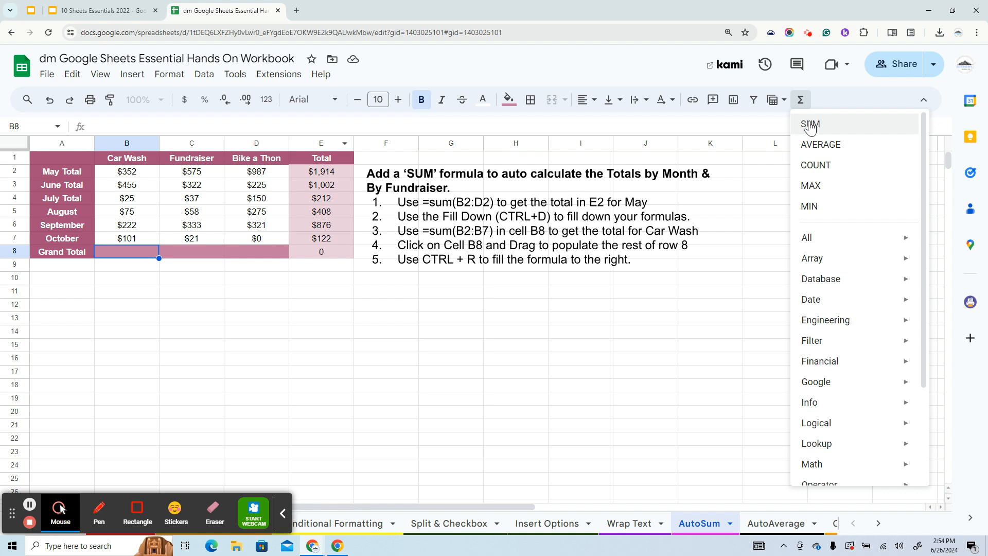
{"action": "left_click", "coordinate": [811, 125]}
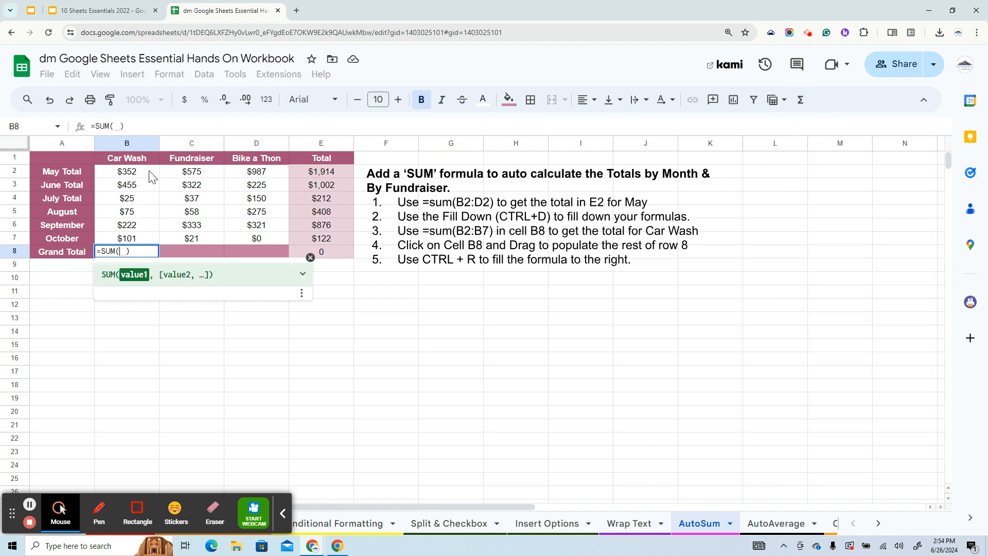
{"action": "left_click_drag", "start_coordinate": [149, 174], "coordinate": [148, 248]}
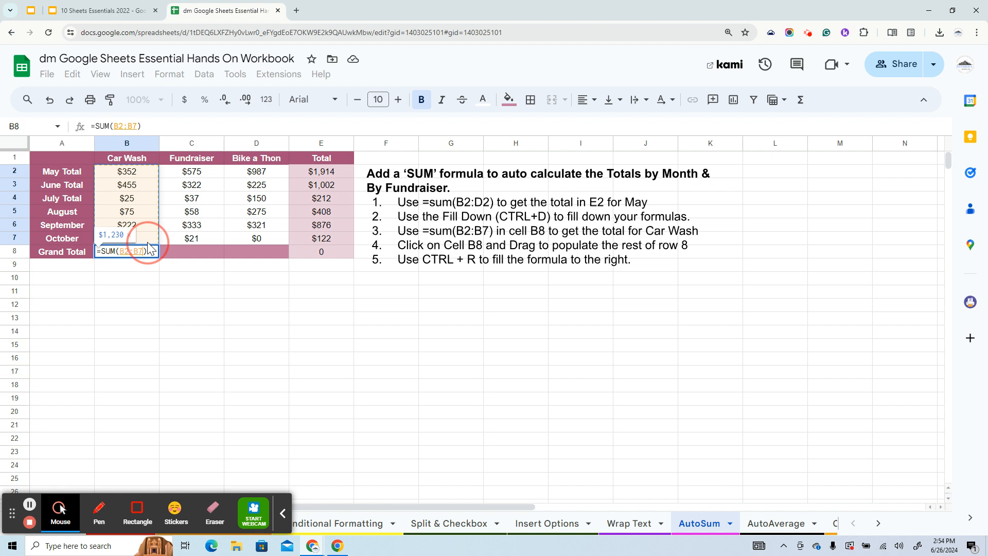
{"action": "key", "text": "Return"}
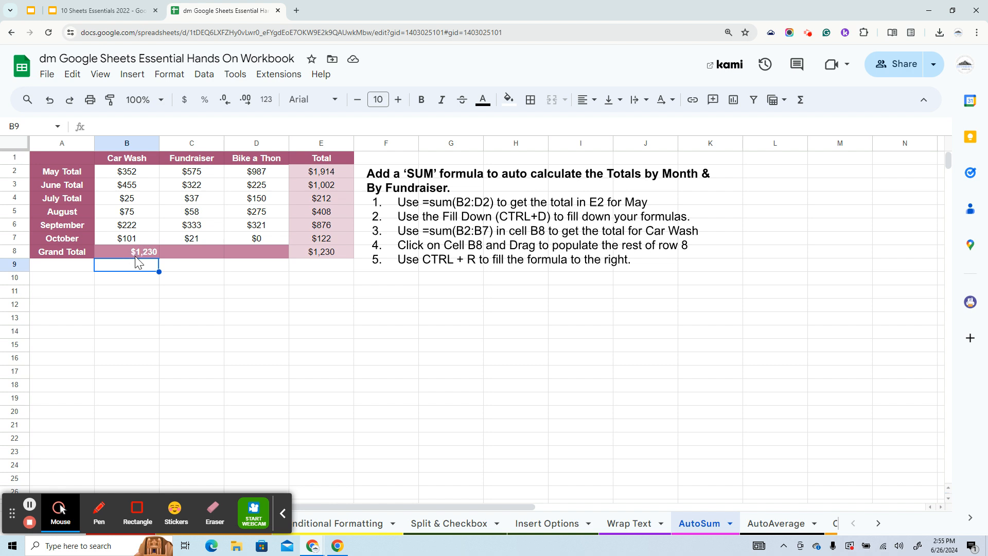
Step: Fill the Car Wash grand total formula in B8 to the right through D8
{"action": "left_click", "coordinate": [127, 252]}
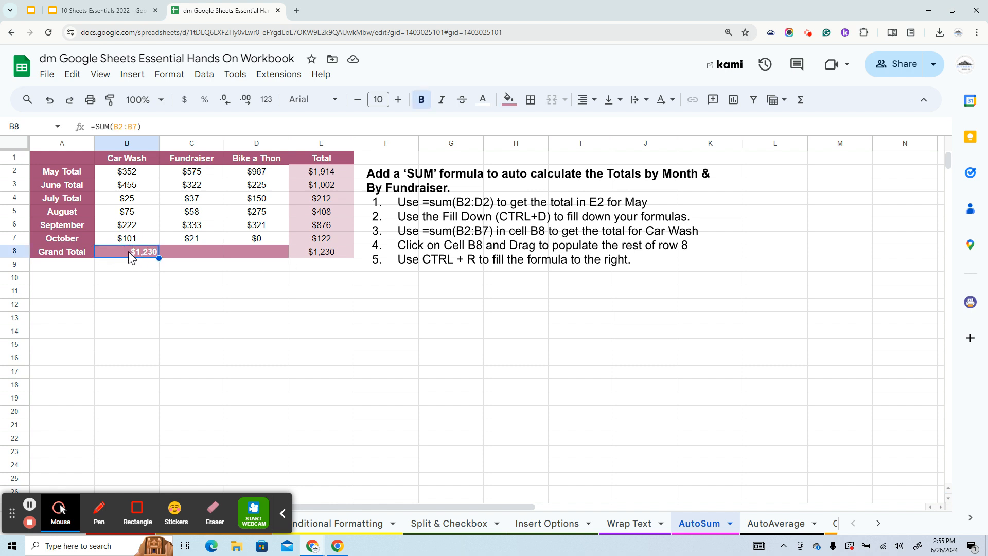
{"action": "left_click_drag", "start_coordinate": [128, 252], "coordinate": [245, 251]}
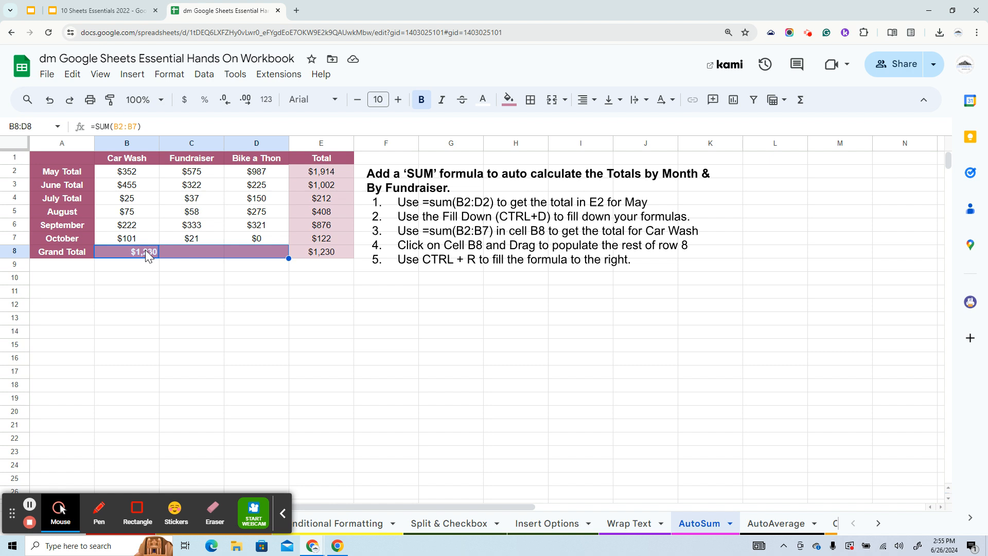
{"action": "key", "text": "ctrl+r"}
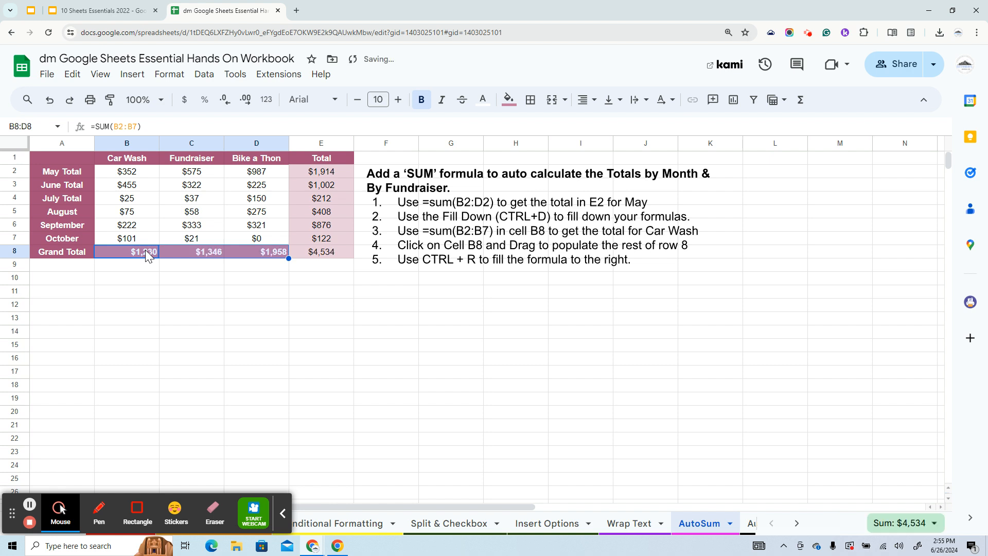
{"action": "left_click", "coordinate": [233, 305]}
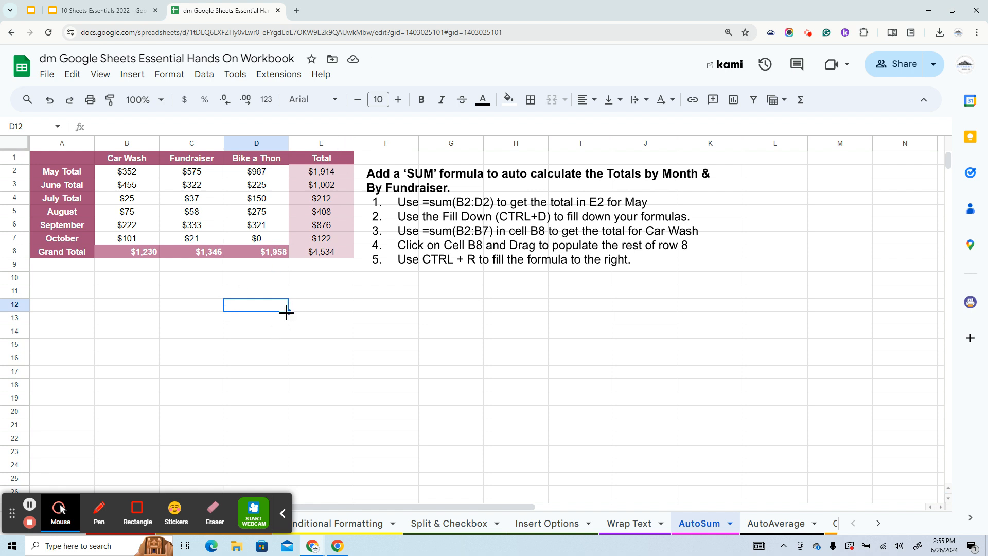
Step: On the AutoAverage sheet, enter =average(B2:J2) in K2 and accept the suggested autofill for K3:K7
{"action": "left_click", "coordinate": [772, 520]}
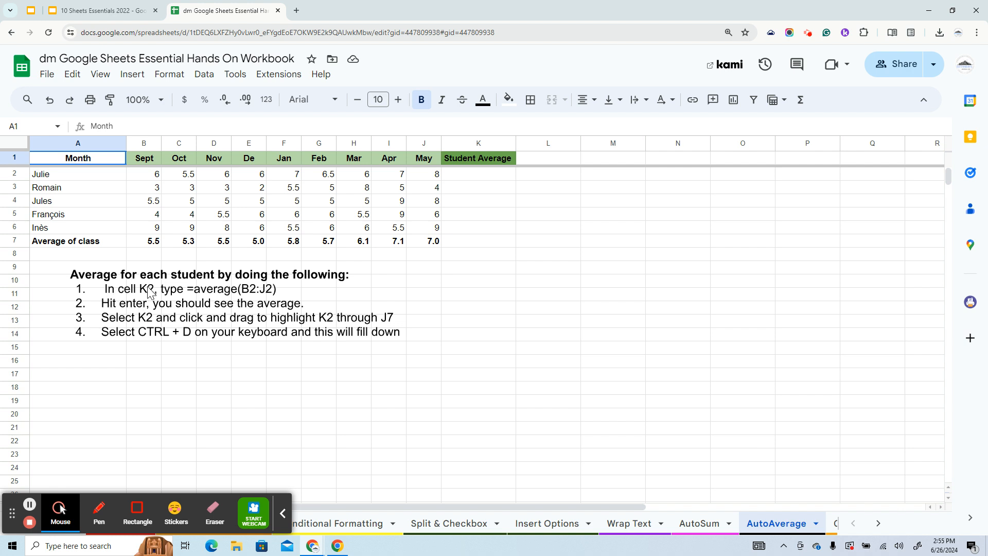
{"action": "left_click", "coordinate": [475, 176]}
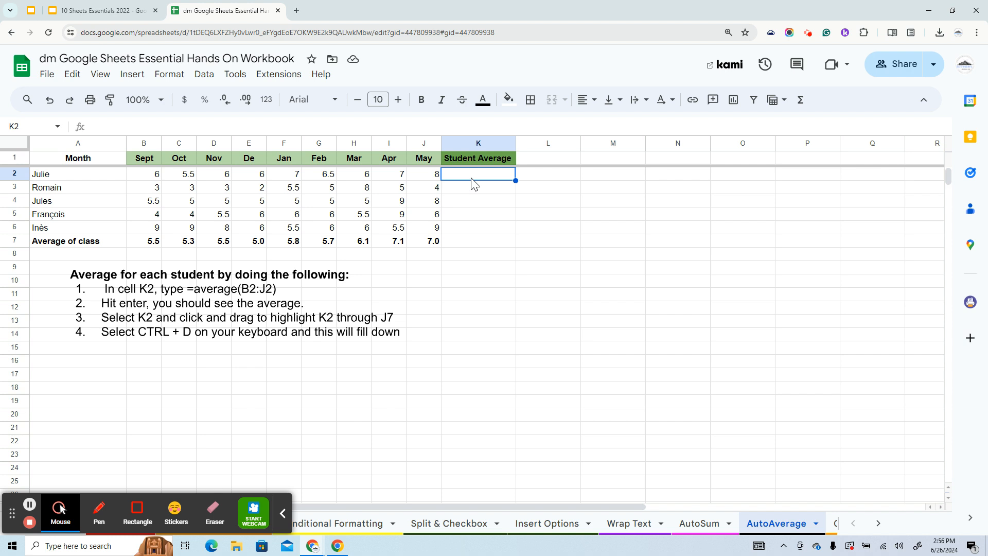
{"action": "type", "text": "="}
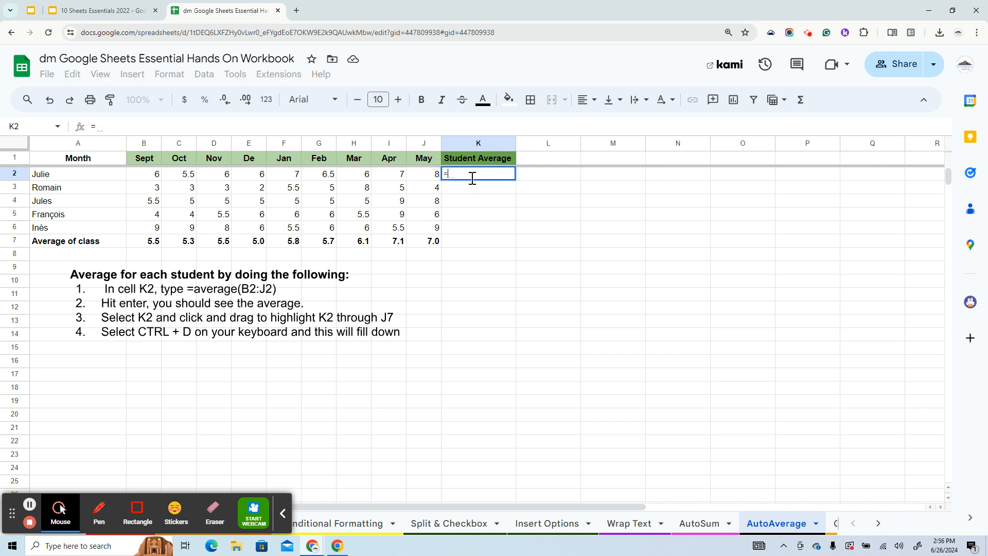
{"action": "type", "text": "avera"}
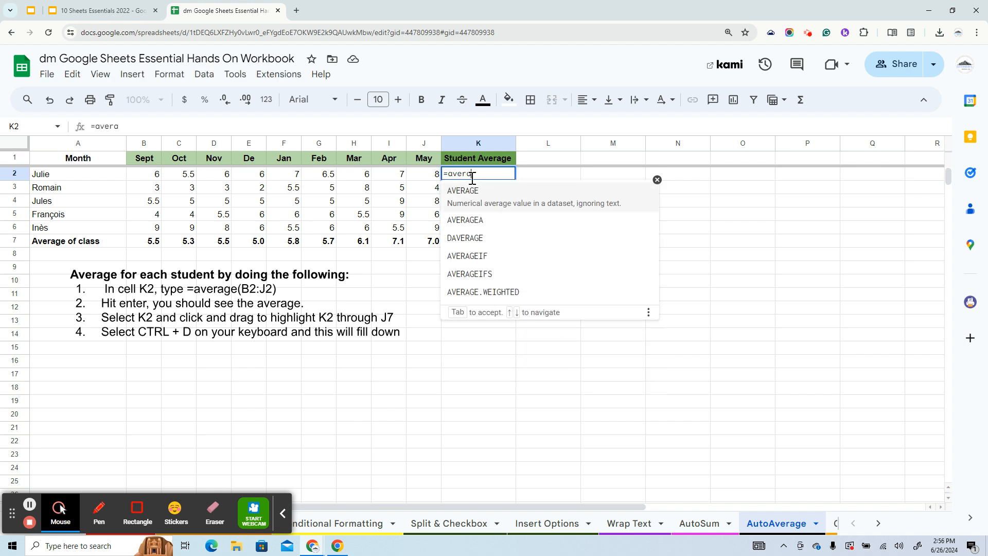
{"action": "type", "text": "ge("}
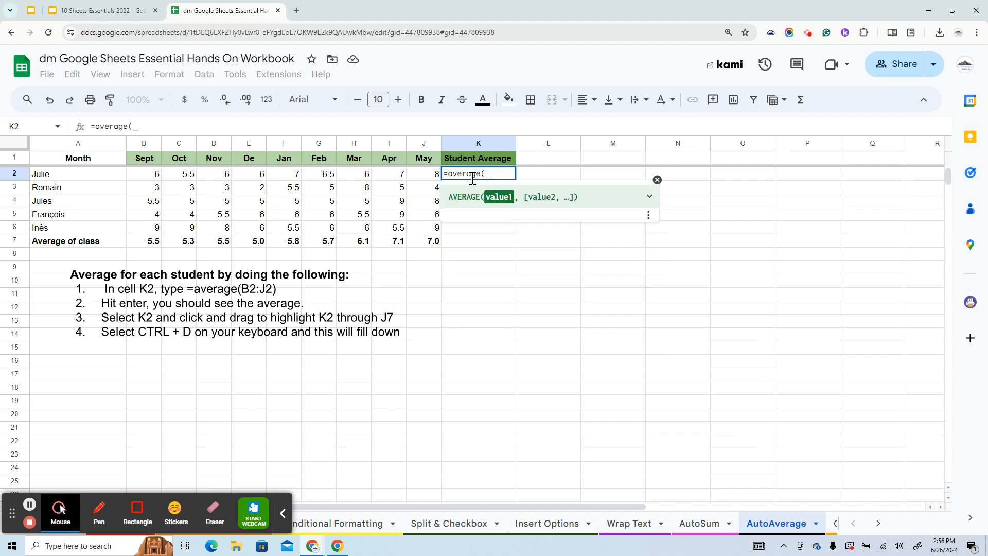
{"action": "left_click_drag", "start_coordinate": [142, 176], "coordinate": [435, 174]}
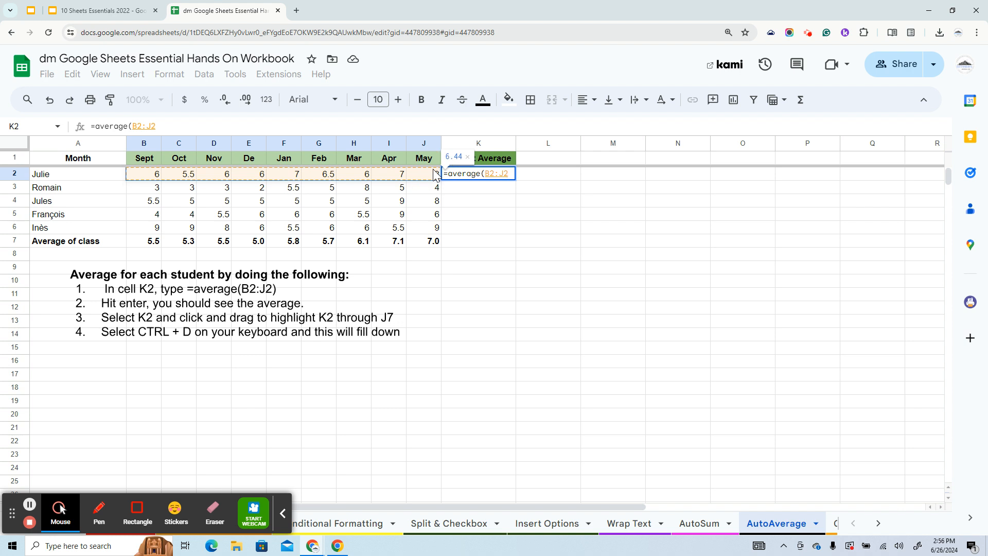
{"action": "key", "text": "Return"}
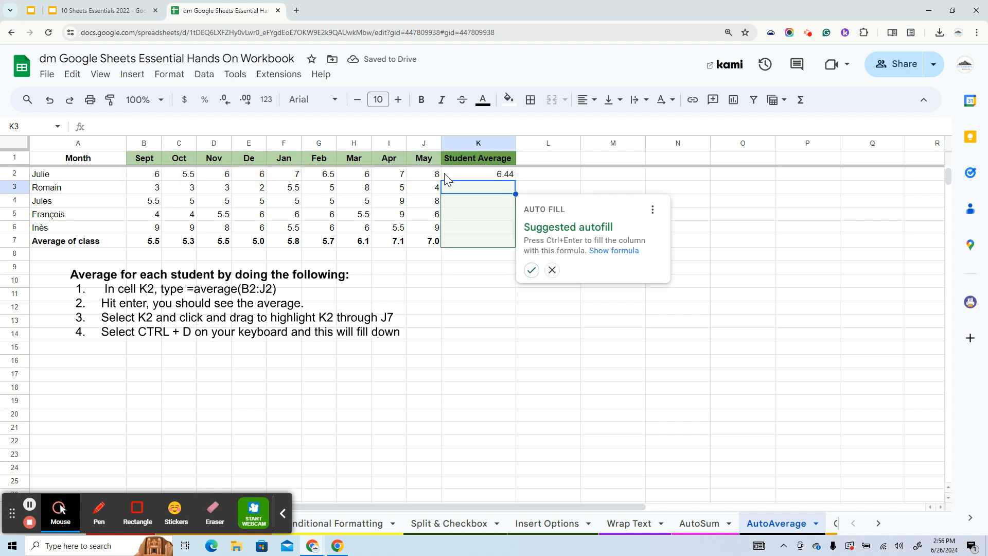
{"action": "left_click", "coordinate": [532, 270]}
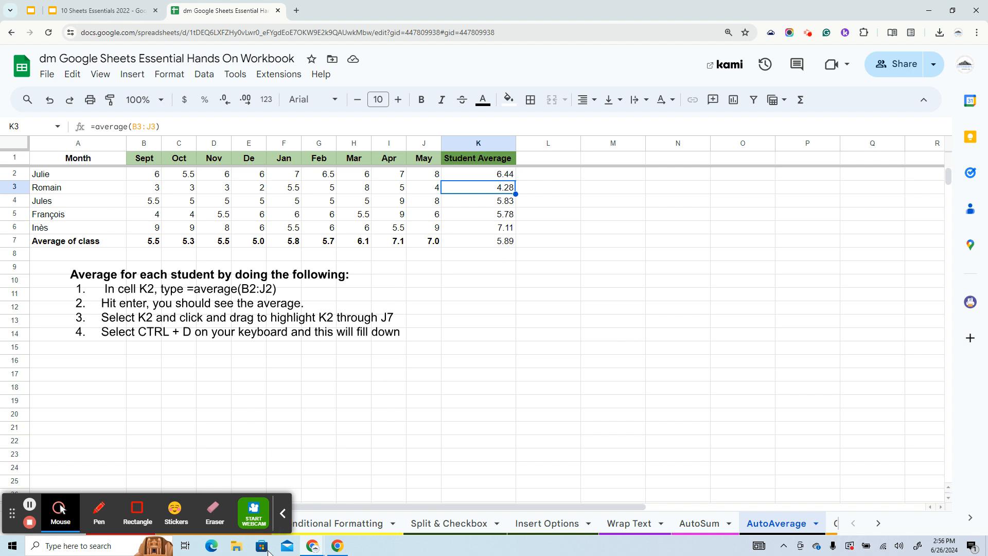
Step: Open the Create Chart sheet of the workbook
{"action": "left_click", "coordinate": [283, 514]}
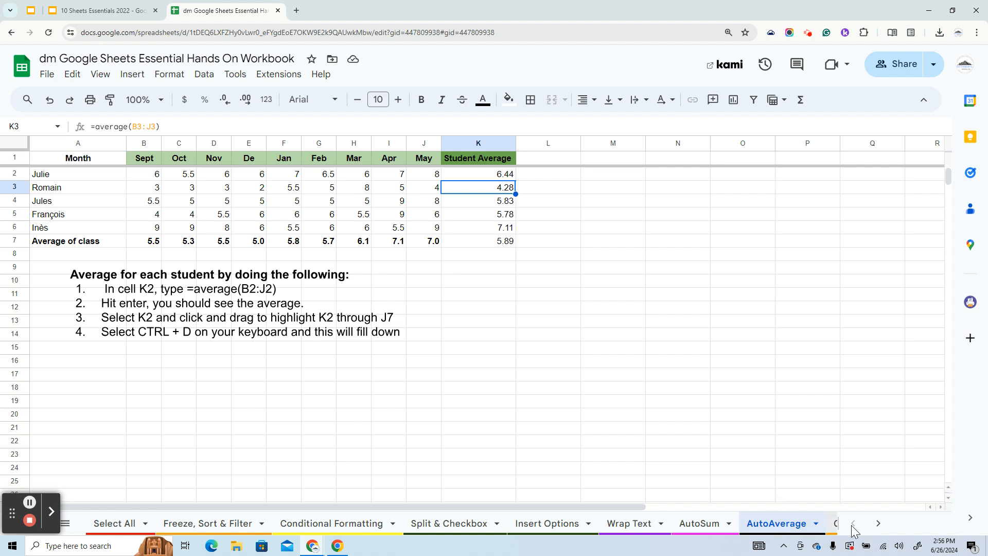
{"action": "left_click", "coordinate": [878, 523]}
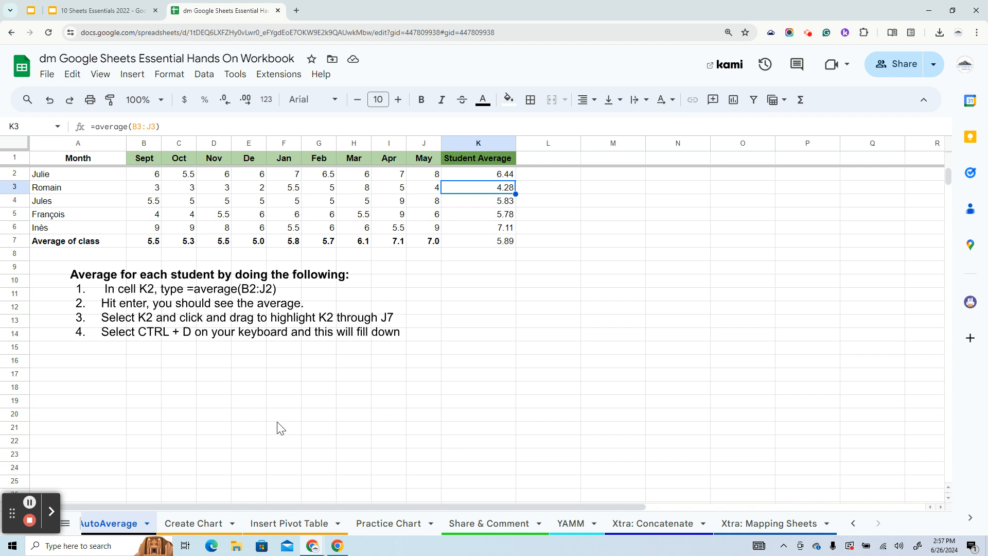
{"action": "left_click", "coordinate": [196, 523]}
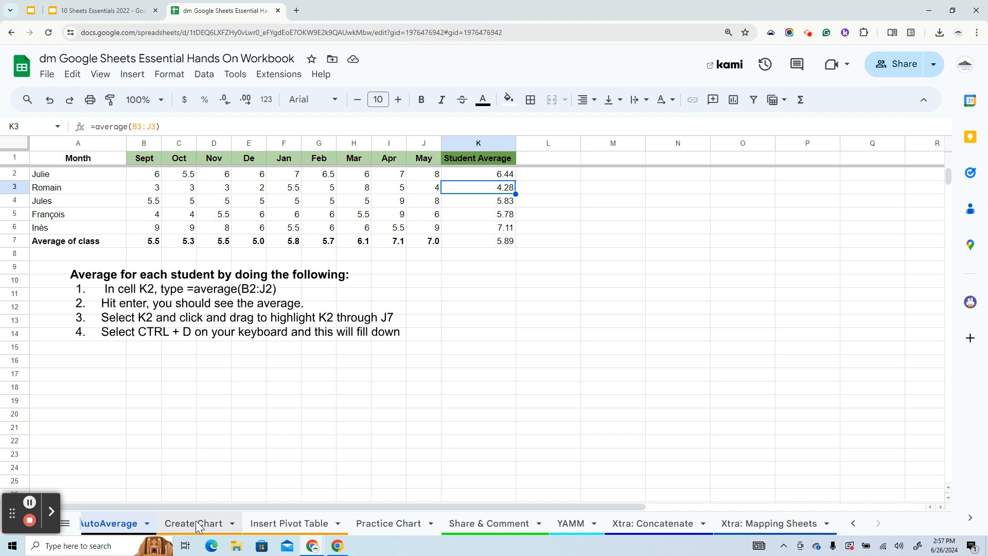